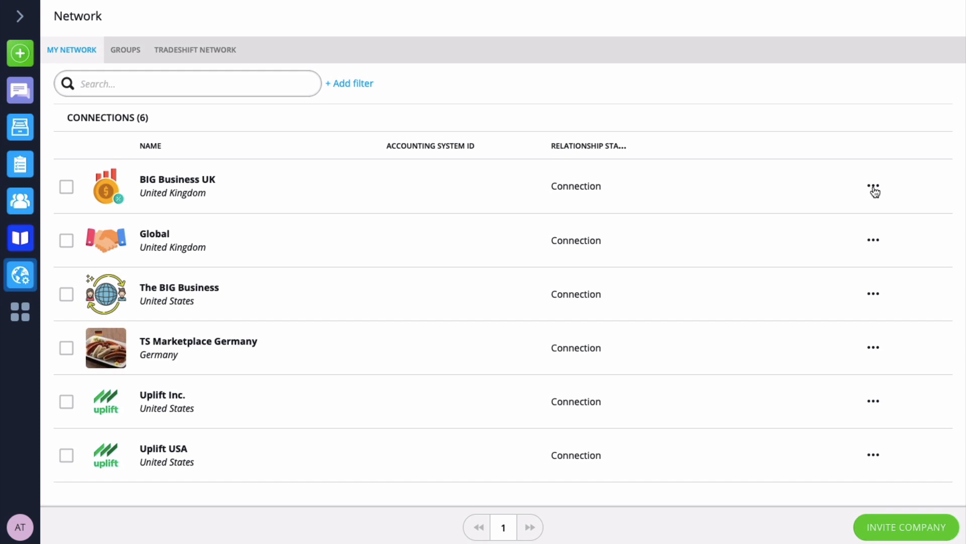
Open the company options for the BIG Business UK connection and examine which document types can be created for it.
click(874, 187)
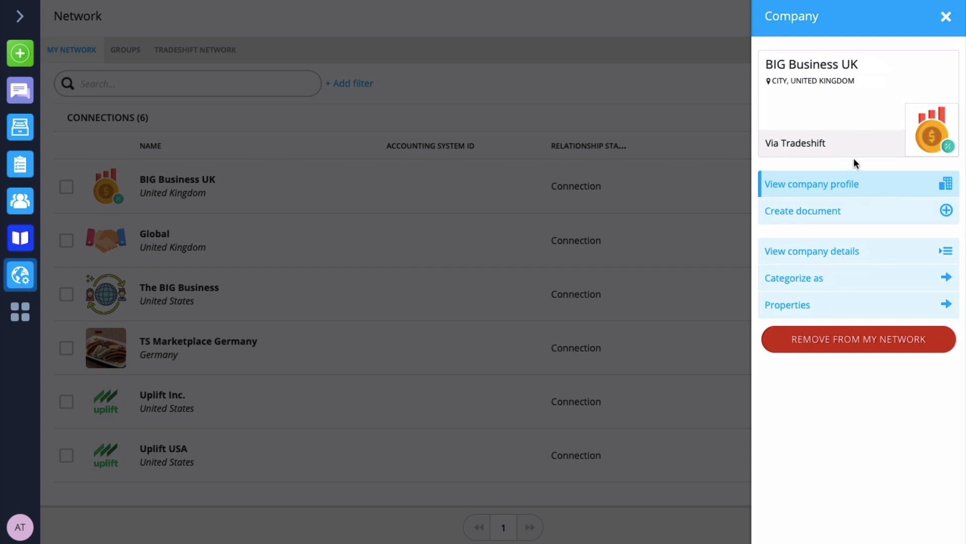
click(840, 184)
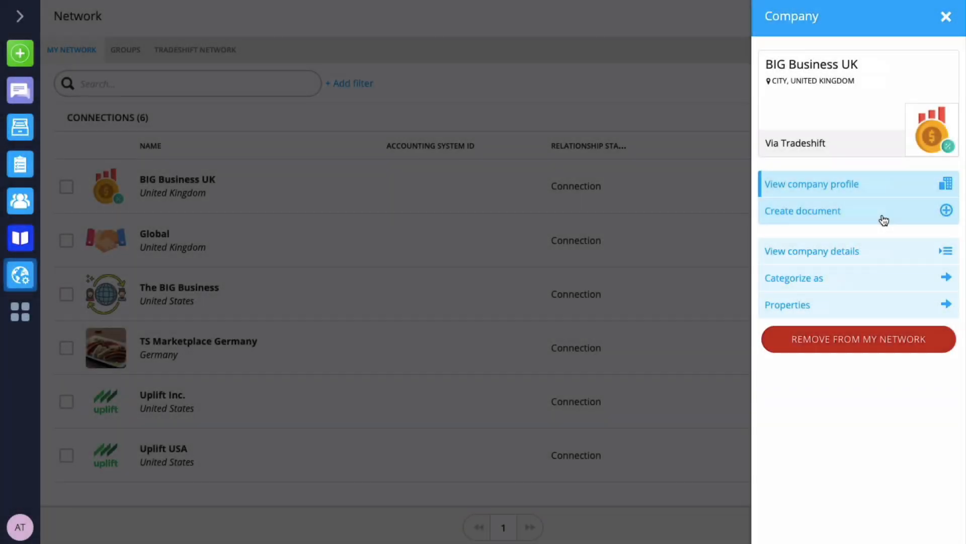
click(884, 218)
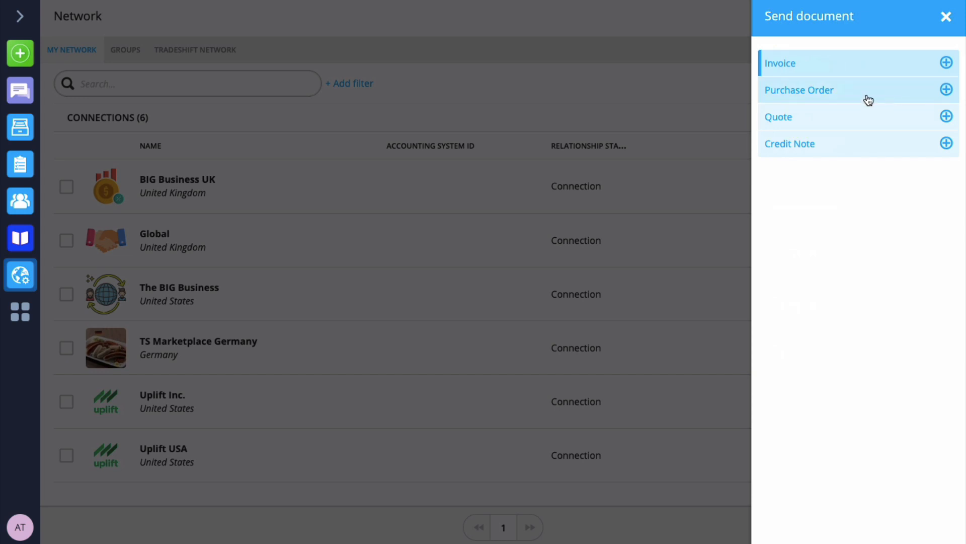
click(873, 67)
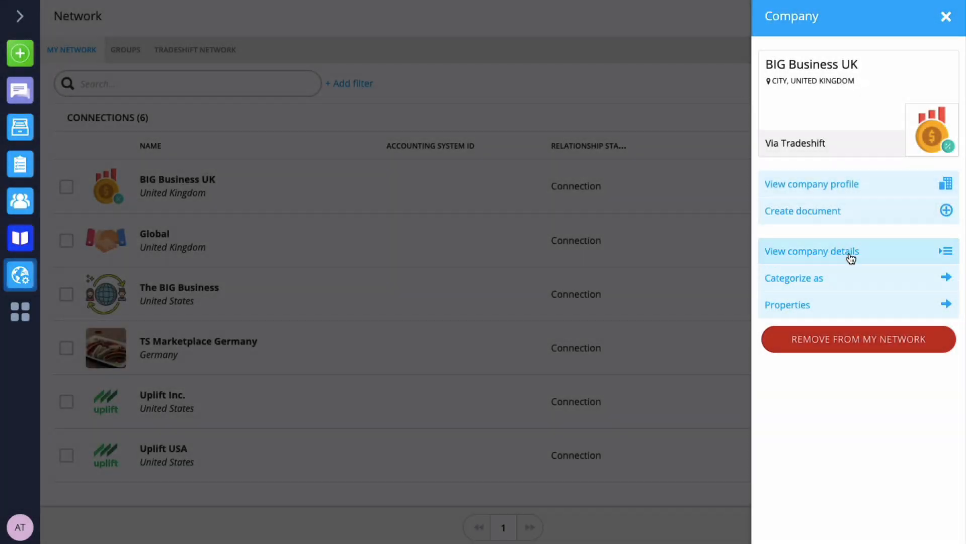
Review BIG Business UK's company details, its customer and supplier categorization, and its properties.
click(848, 254)
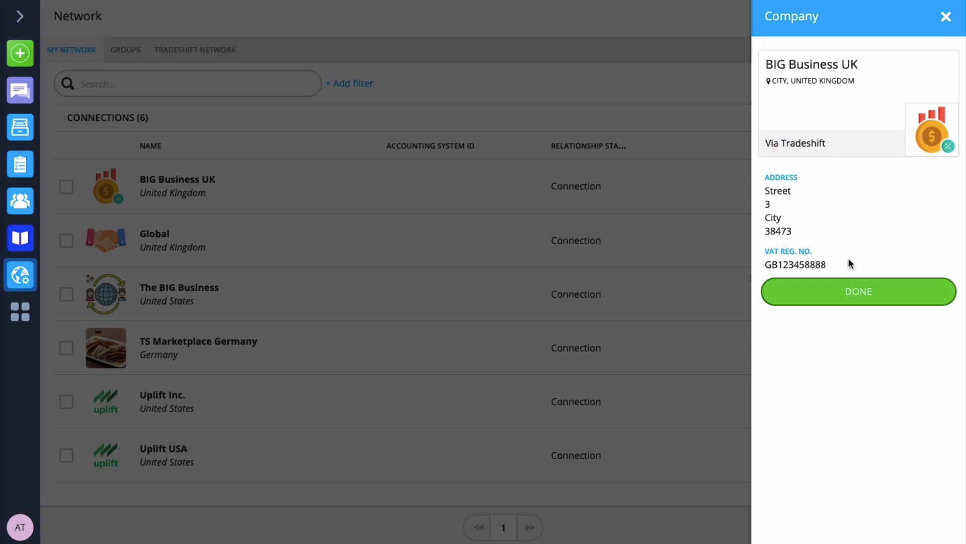
click(908, 301)
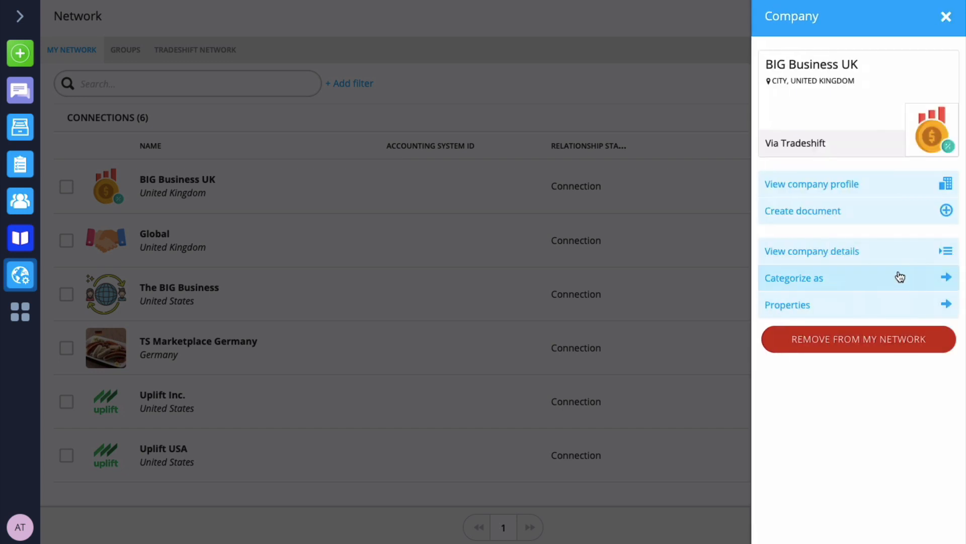
click(870, 283)
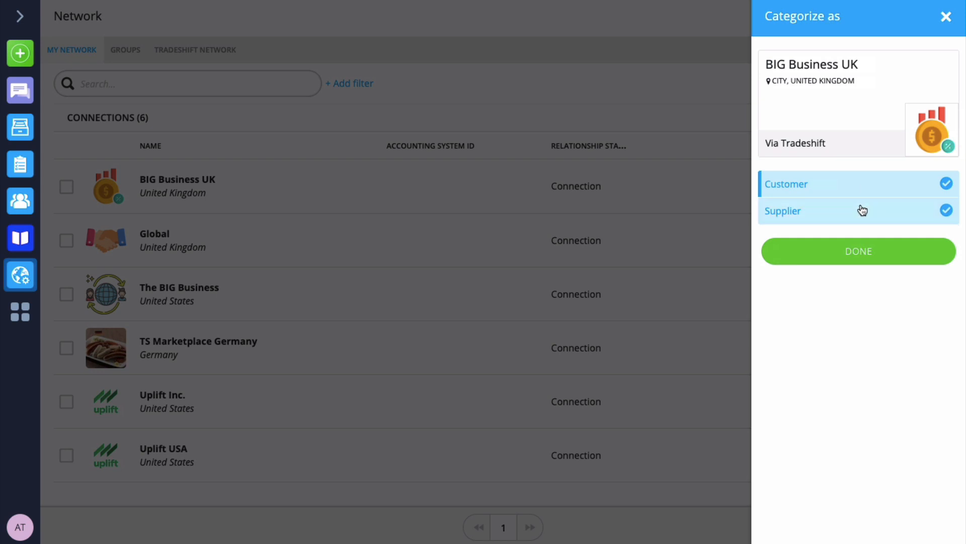
click(946, 19)
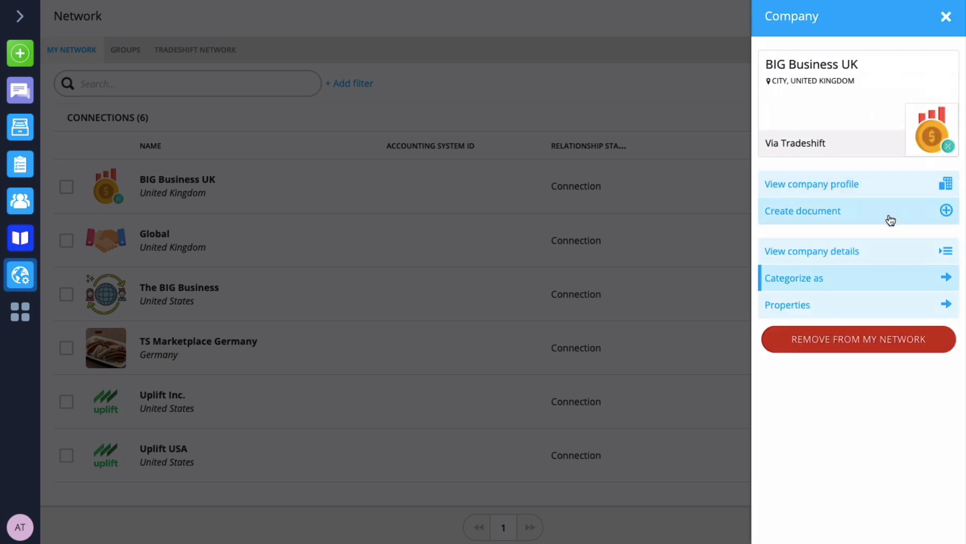
click(879, 306)
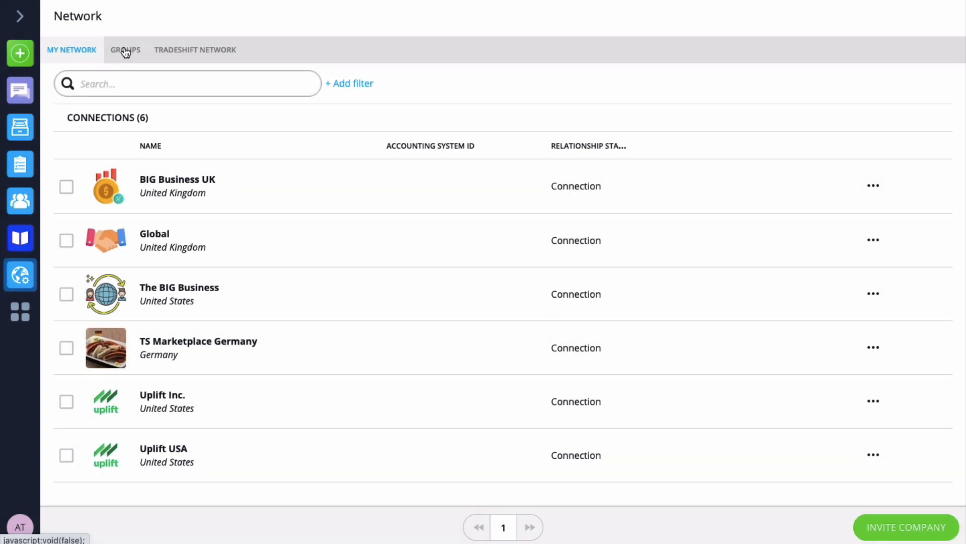
Create a new network group named "Big Companies".
click(125, 50)
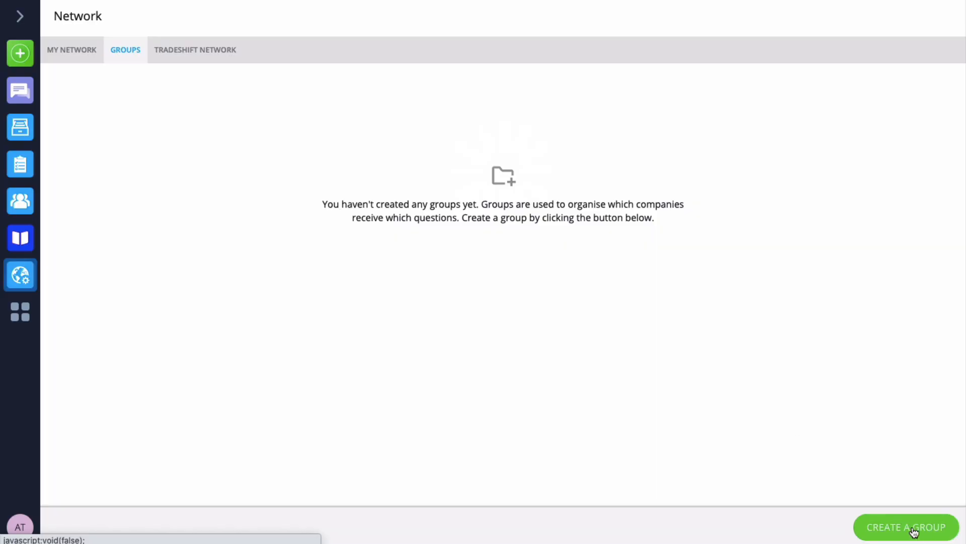
click(915, 532)
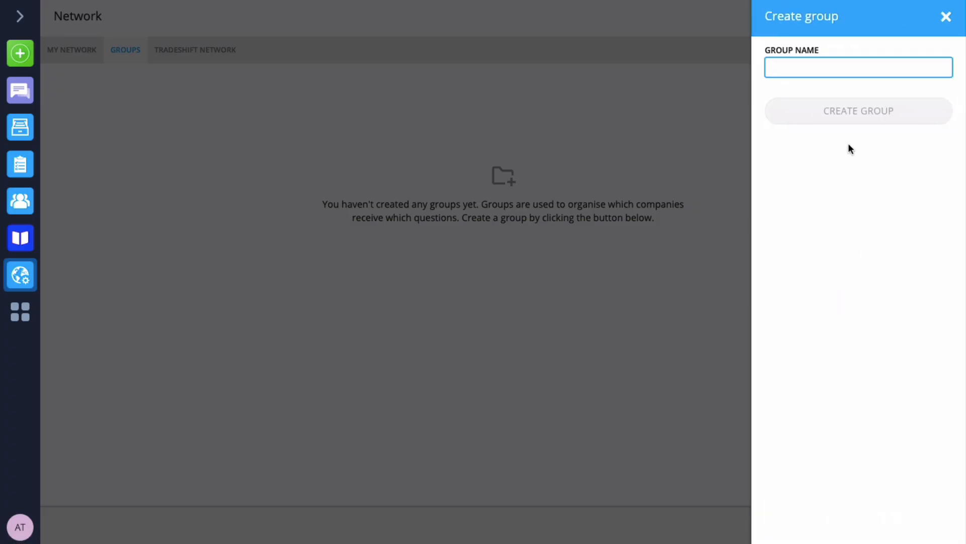
text(Big Companies)
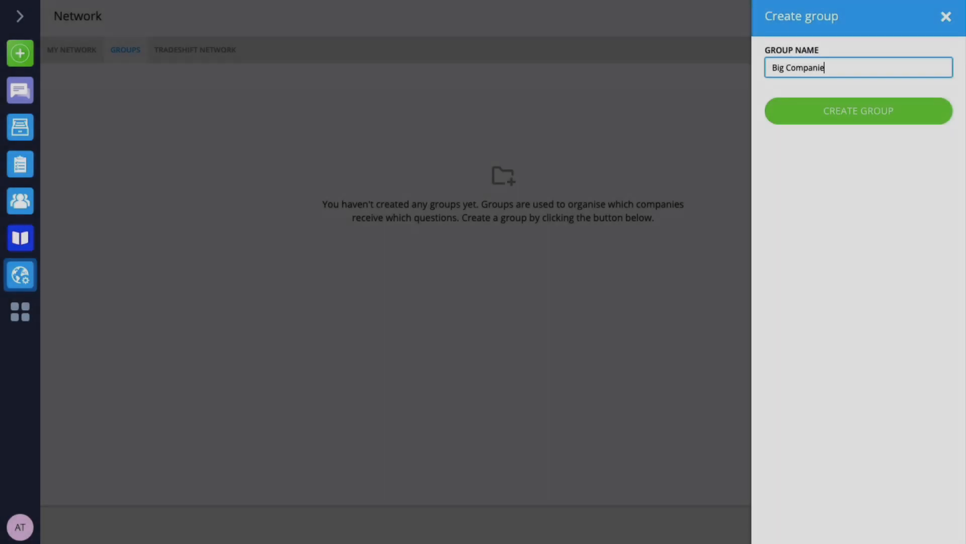
click(871, 121)
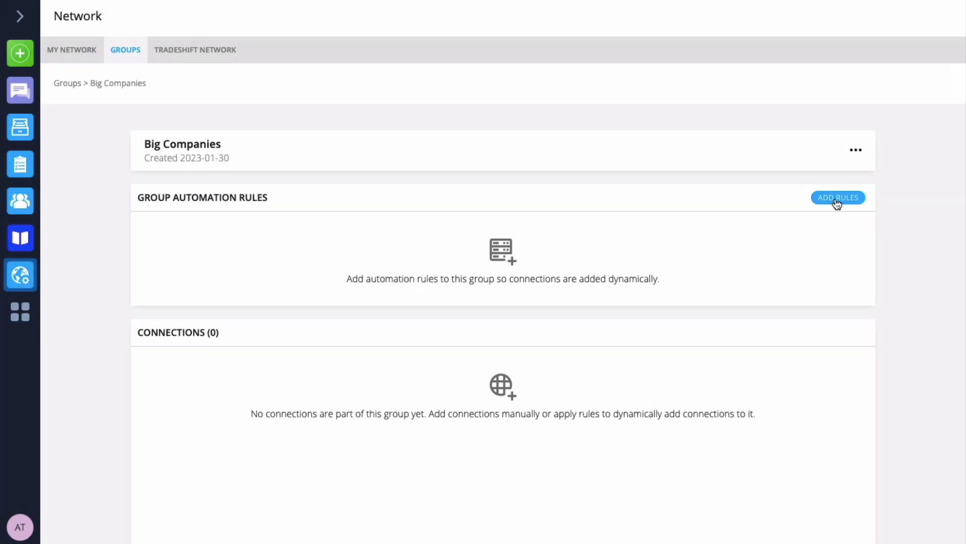
Add an automation rule to the Big Companies group that matches the country United Kingdom.
click(837, 202)
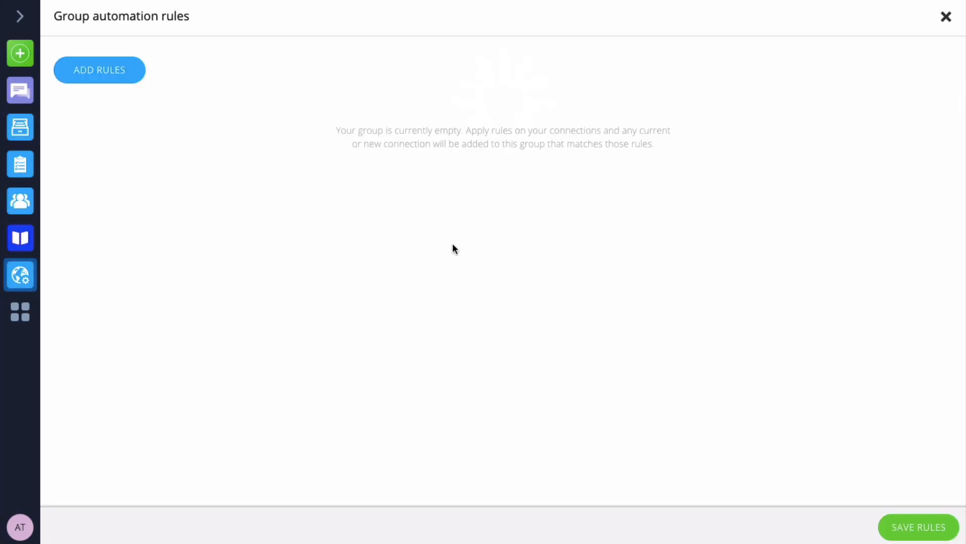
click(106, 82)
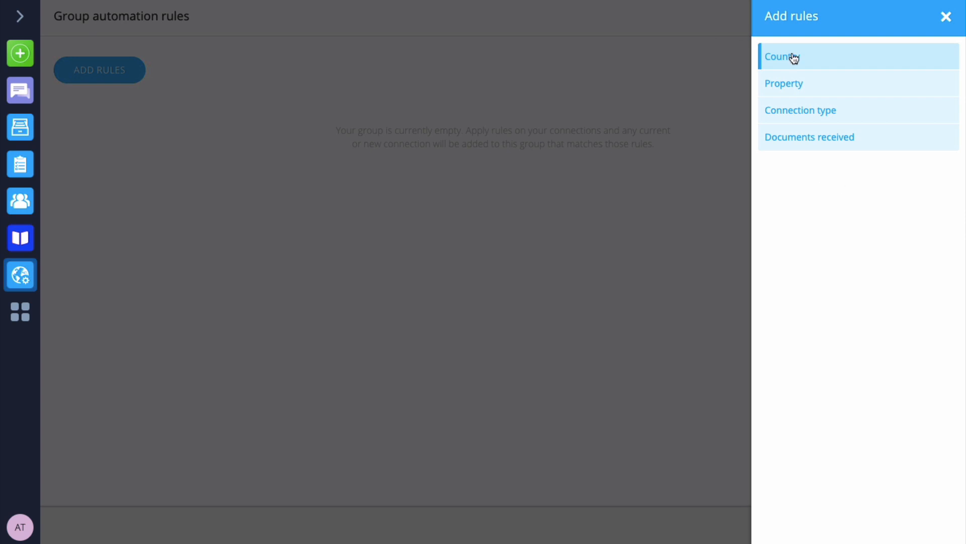
click(862, 65)
click(862, 66)
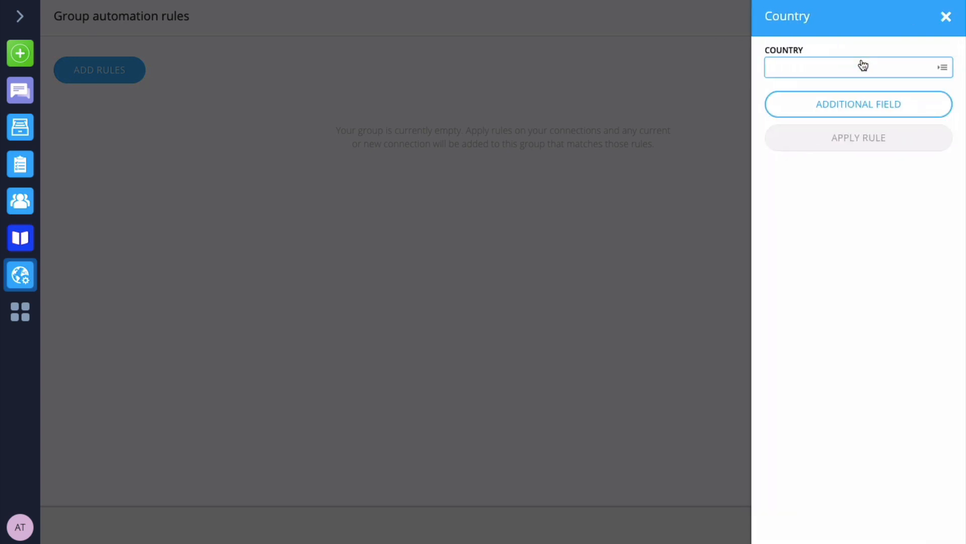
text(uni)
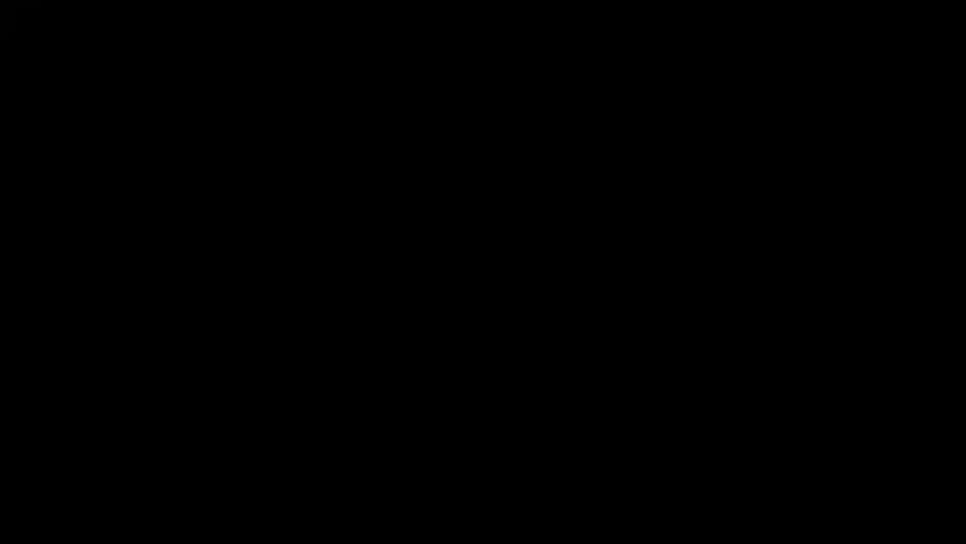
text(ted kingdom)
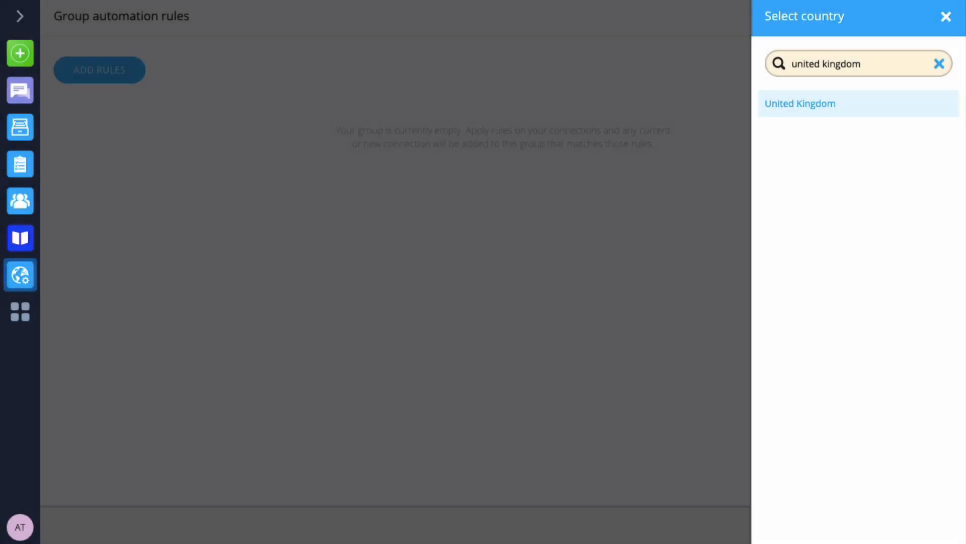
click(826, 107)
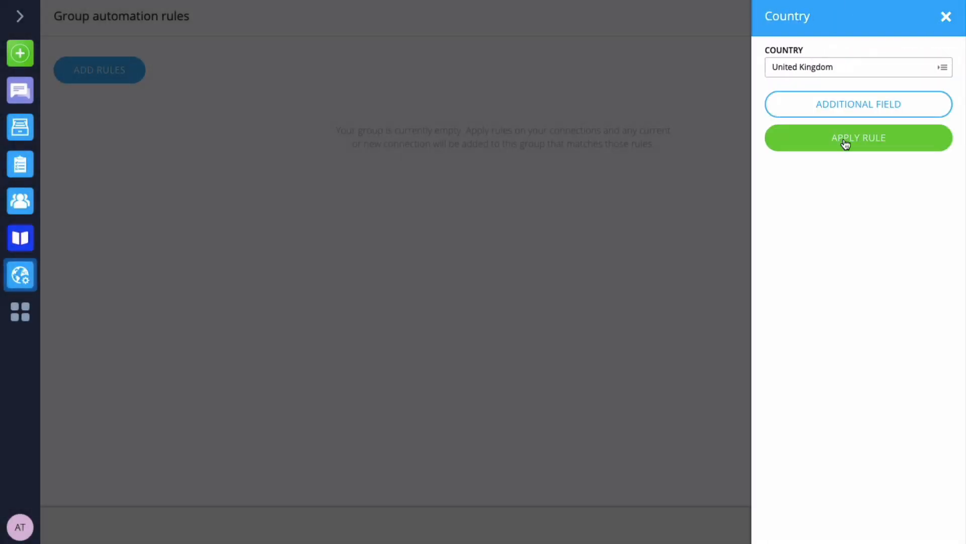
click(844, 141)
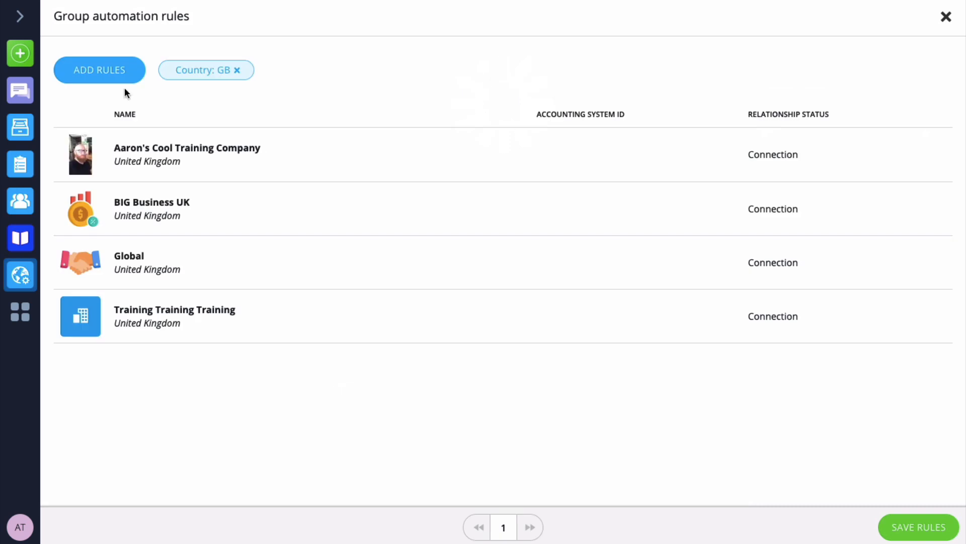
Add a second group automation rule with the connection type set to Connection.
click(112, 75)
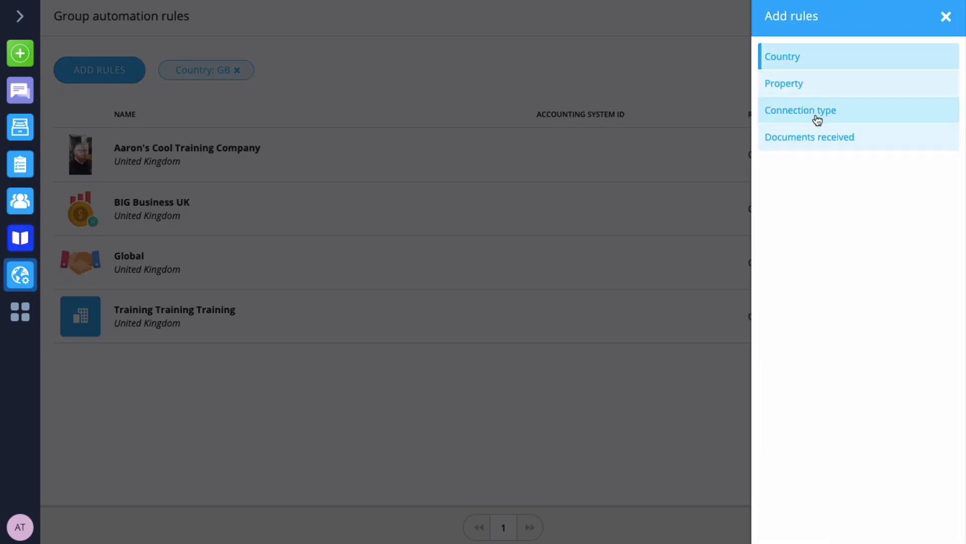
click(817, 119)
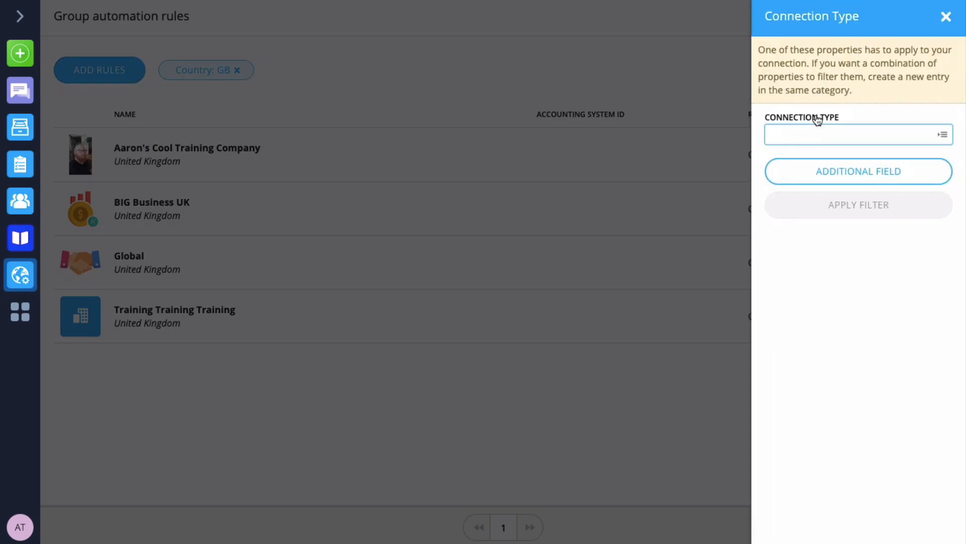
click(873, 134)
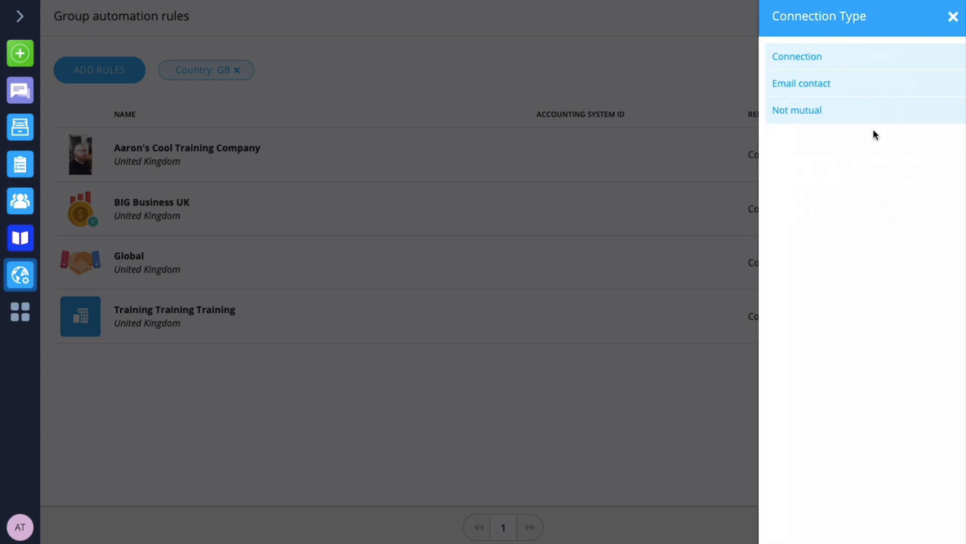
click(804, 63)
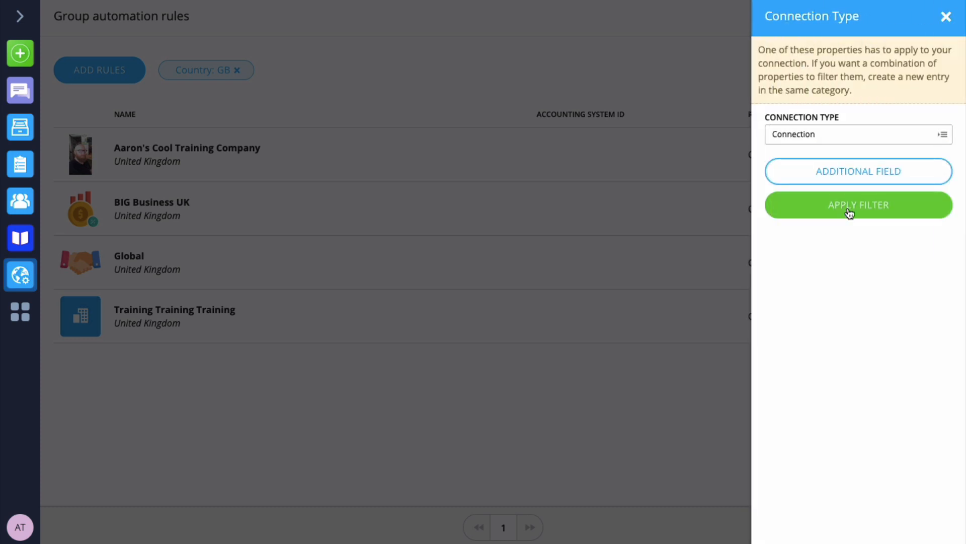
click(850, 211)
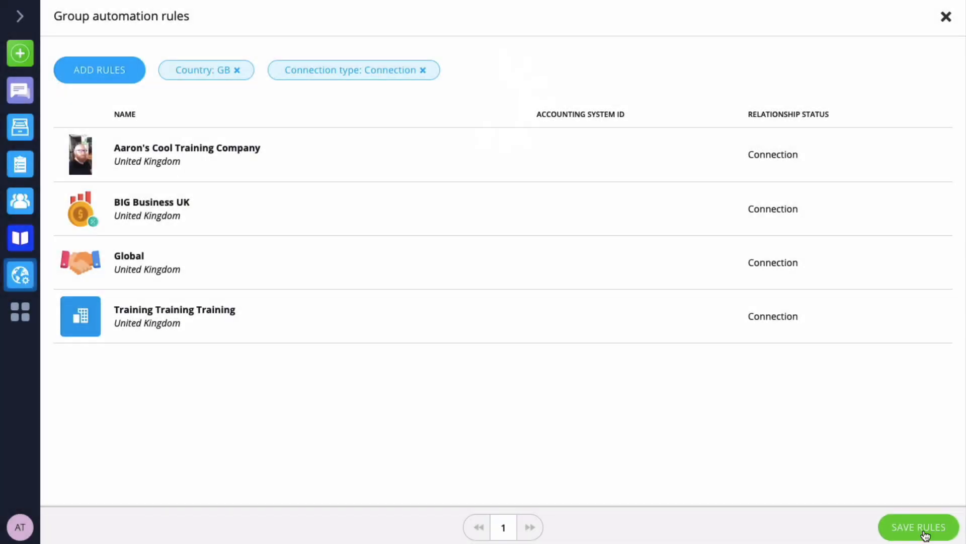
Save the automation rules for the Big Companies group and look through its connections.
click(925, 532)
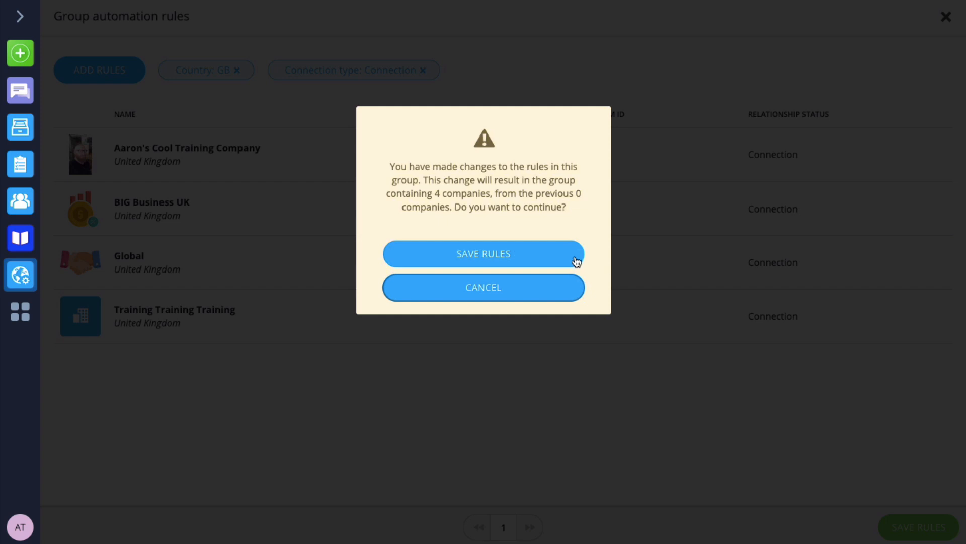
click(494, 258)
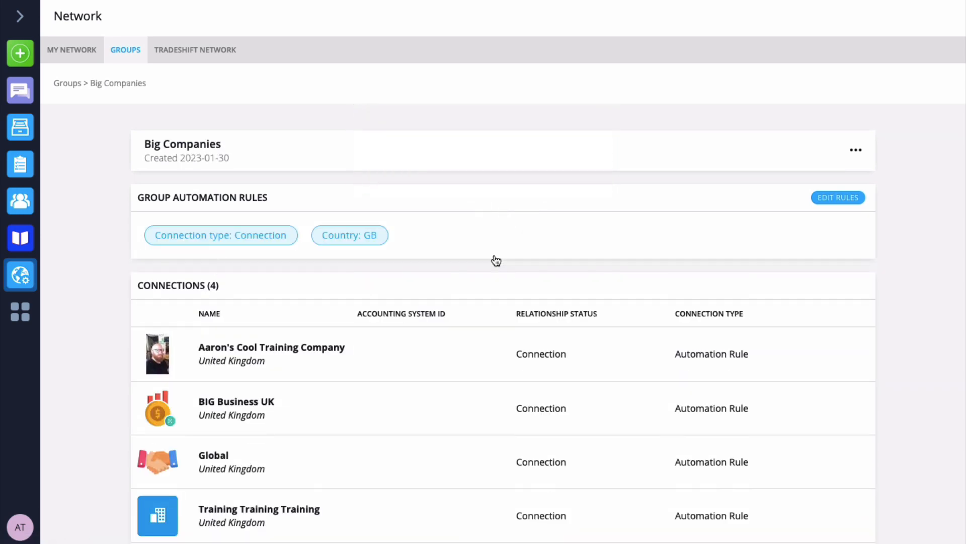
scroll(503, 249, down, 3)
scroll(503, 248, up, 3)
Add the connections Uplift Inc. and Uplift USA to a new group named "Uplift Accounts" and check it in the groups list.
click(61, 50)
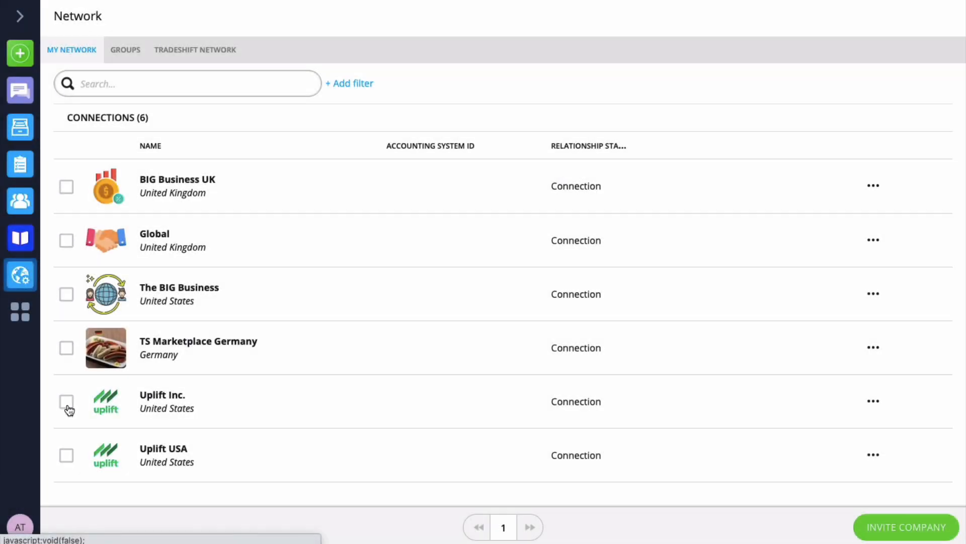
click(67, 406)
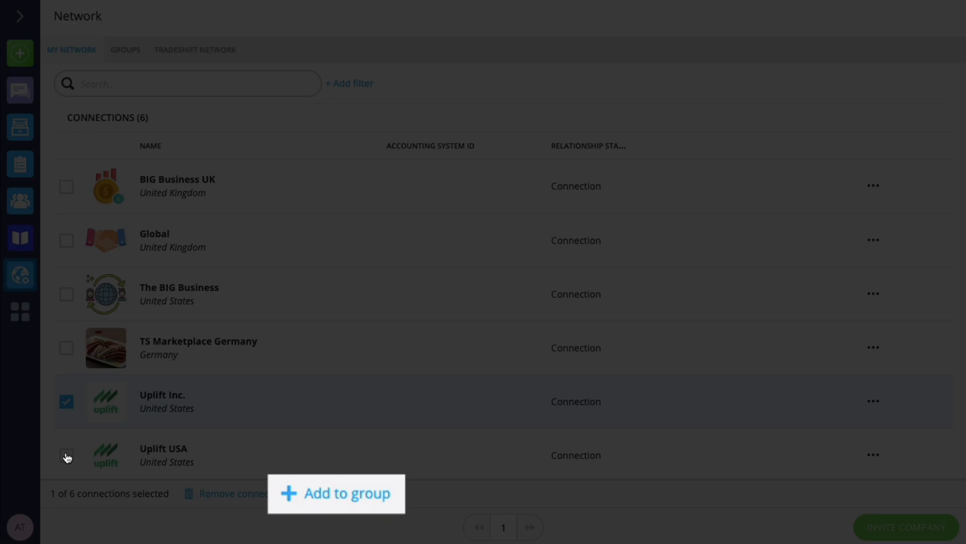
click(67, 455)
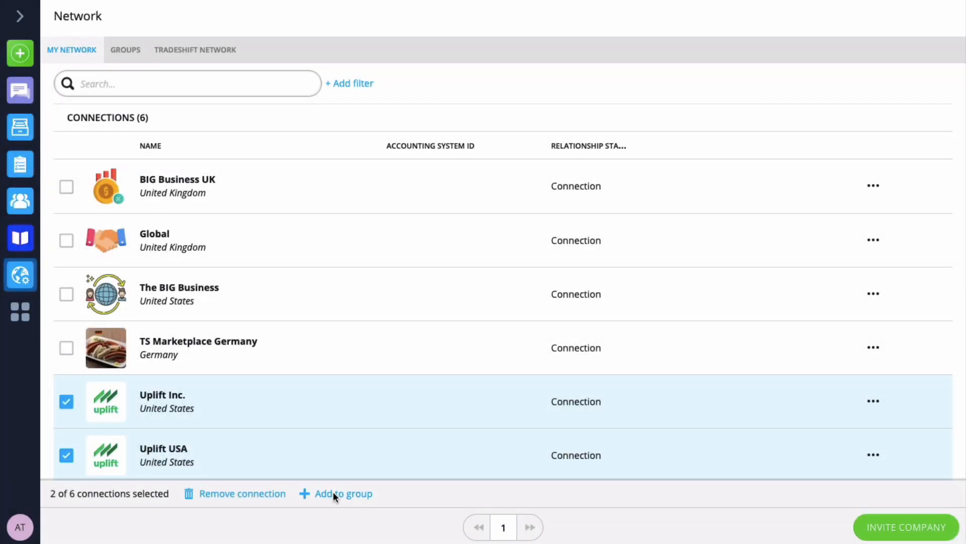
click(333, 494)
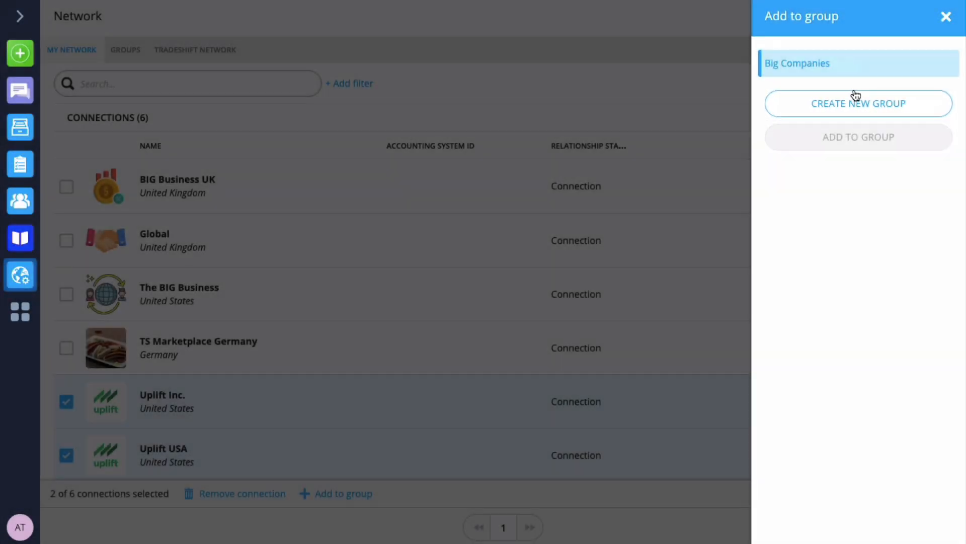
click(844, 106)
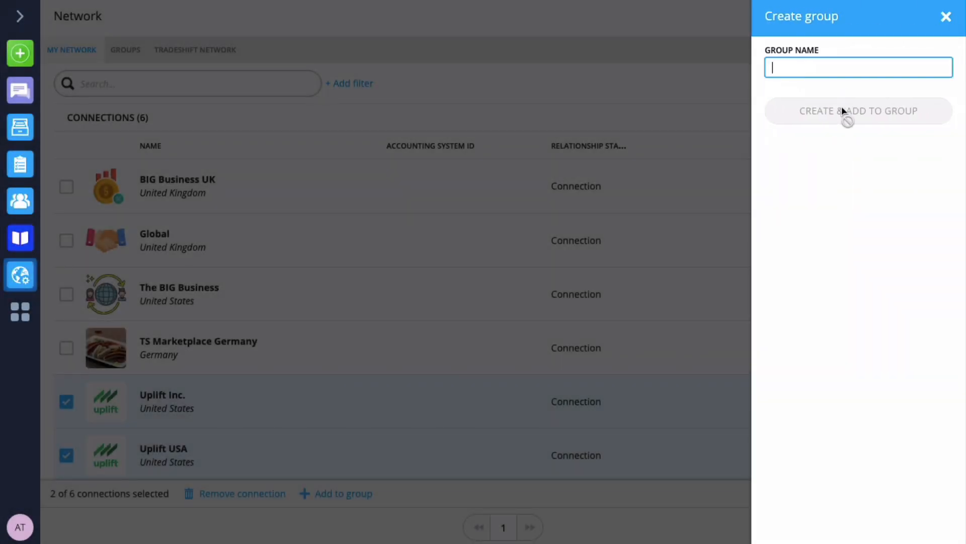
text(Uplift Accounts)
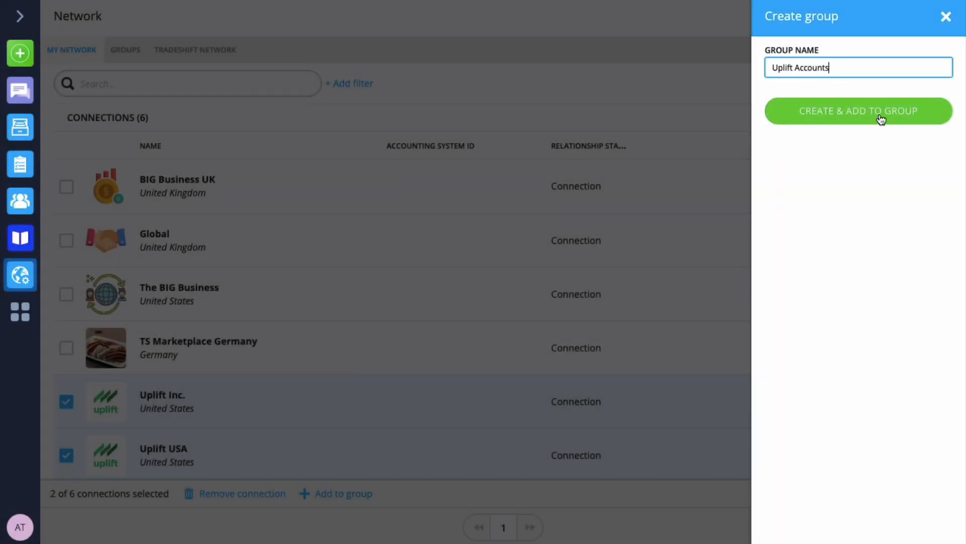
click(881, 119)
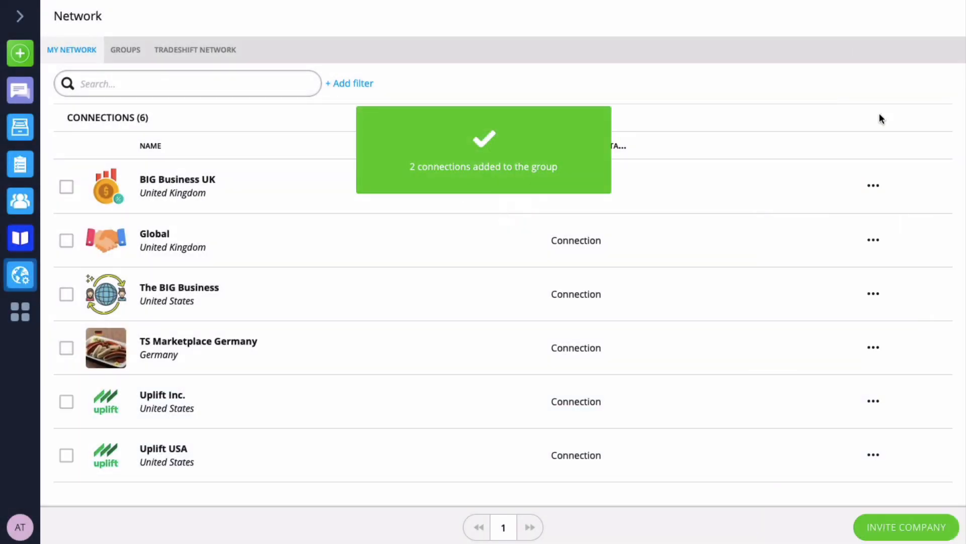
click(128, 49)
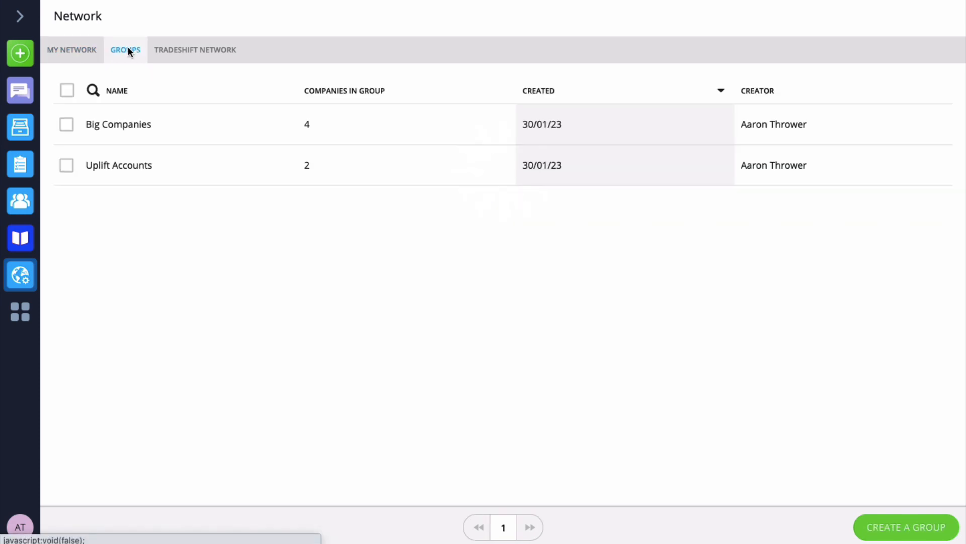